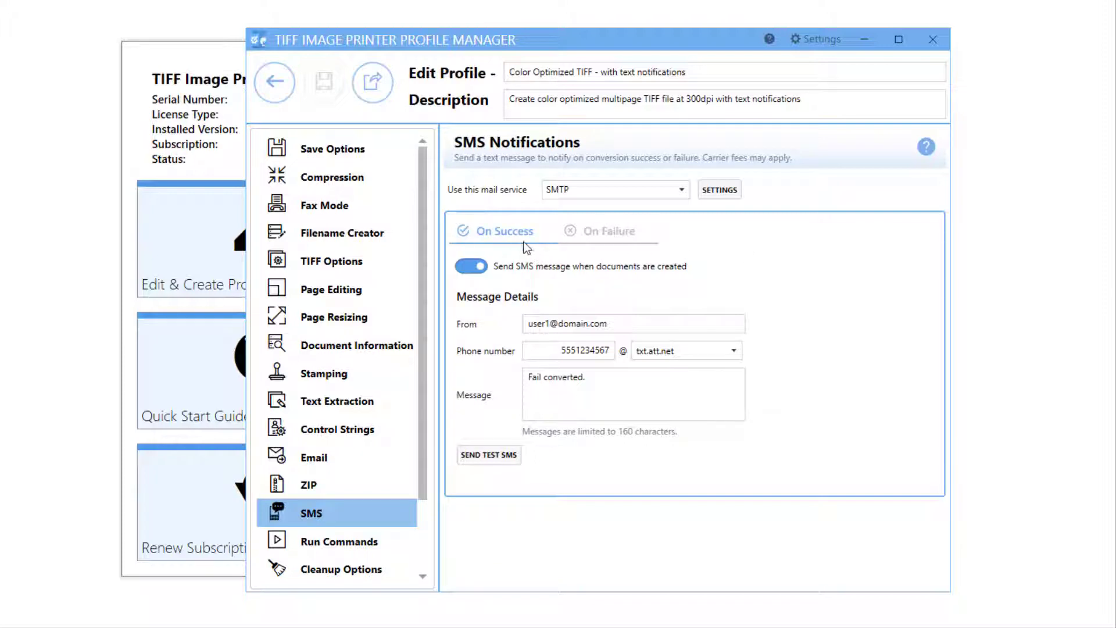
left_click(611, 238)
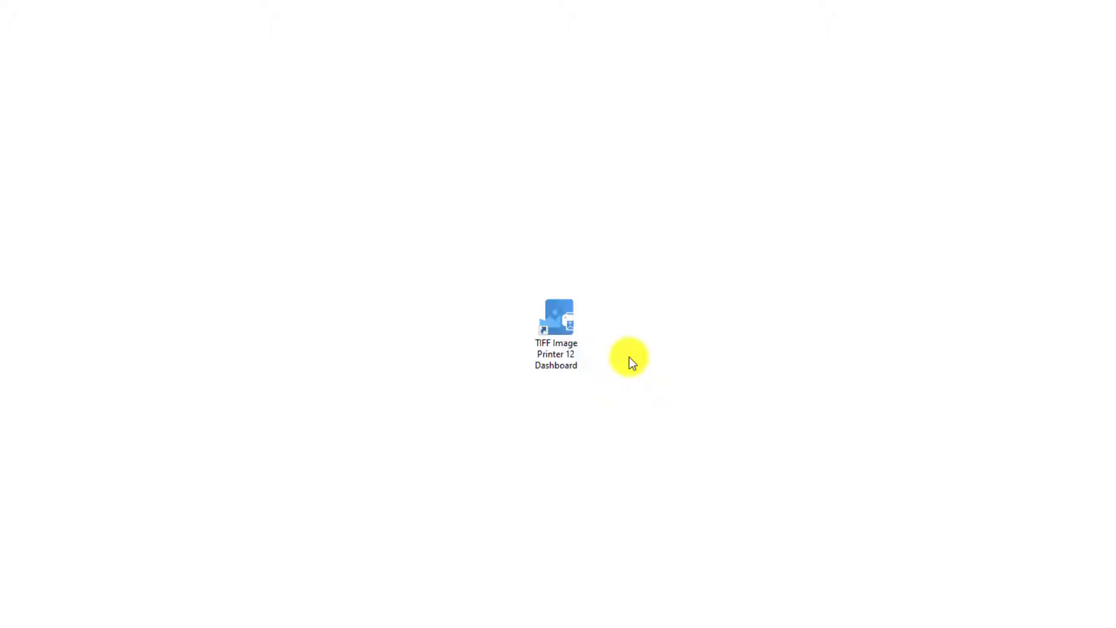
Step: Launch the TIFF Image Printer 12 Dashboard, go to profile editing and duplicate the Color Optimized TIFF profile
left_click(567, 343)
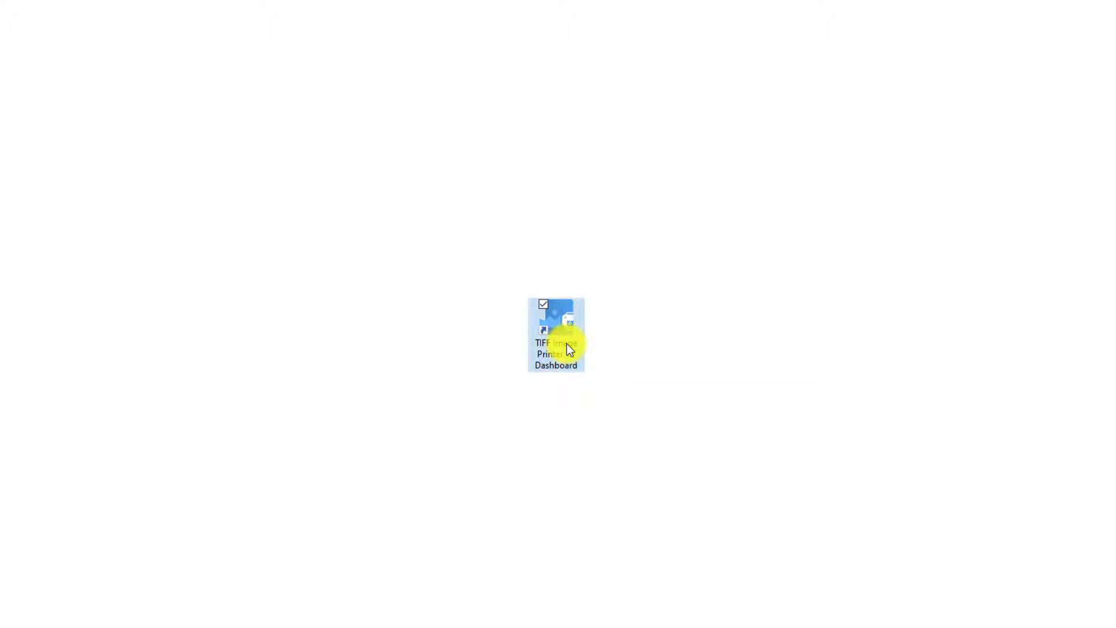
double_click(567, 344)
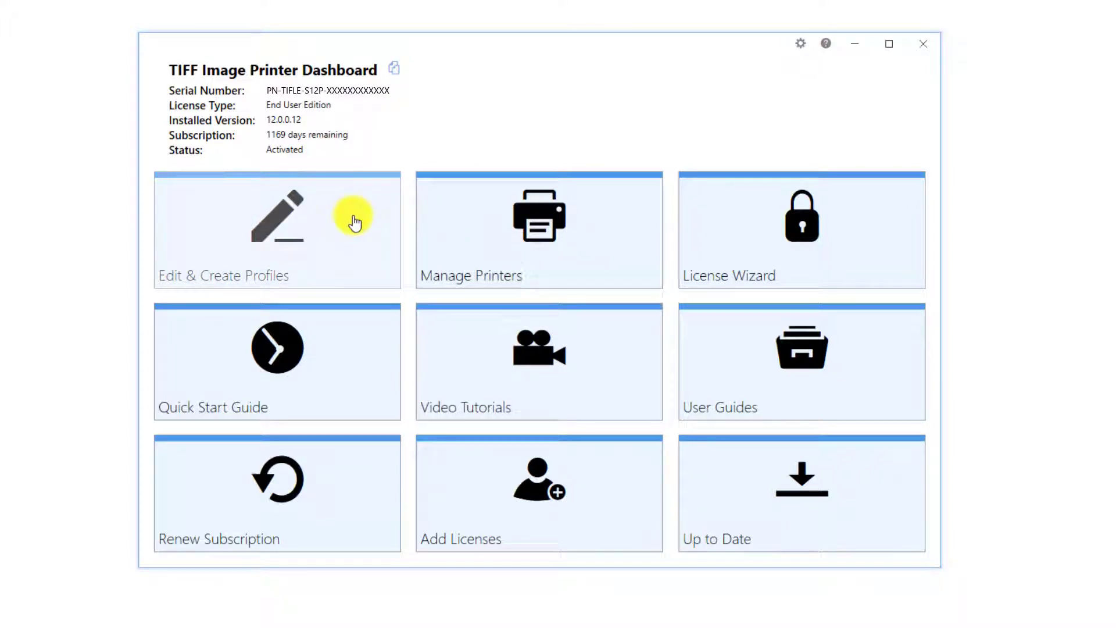
left_click(354, 222)
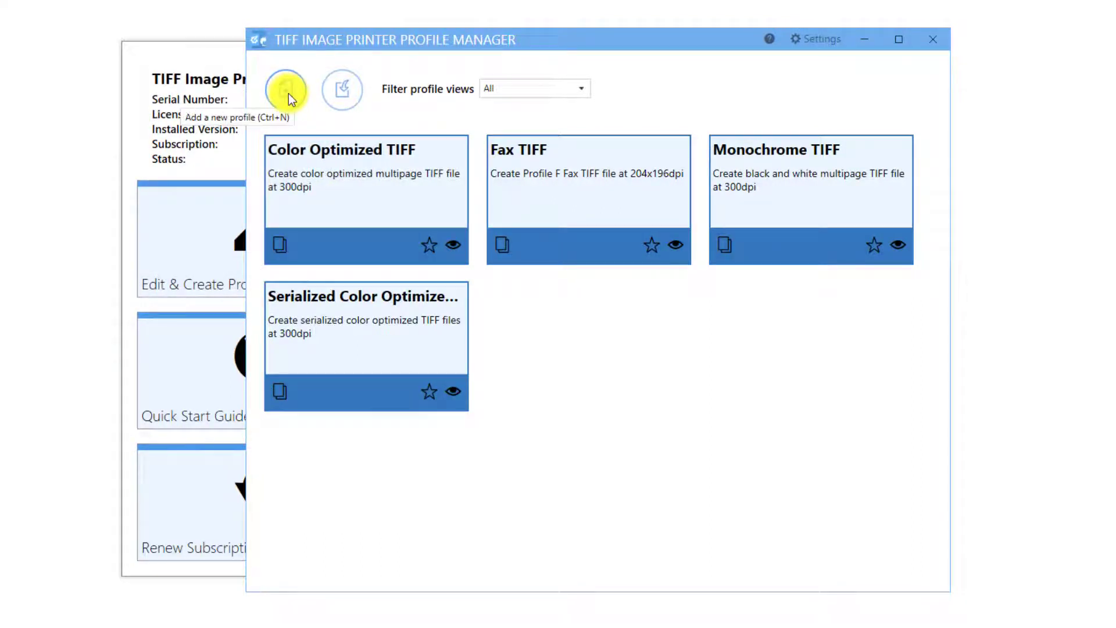
left_click(277, 243)
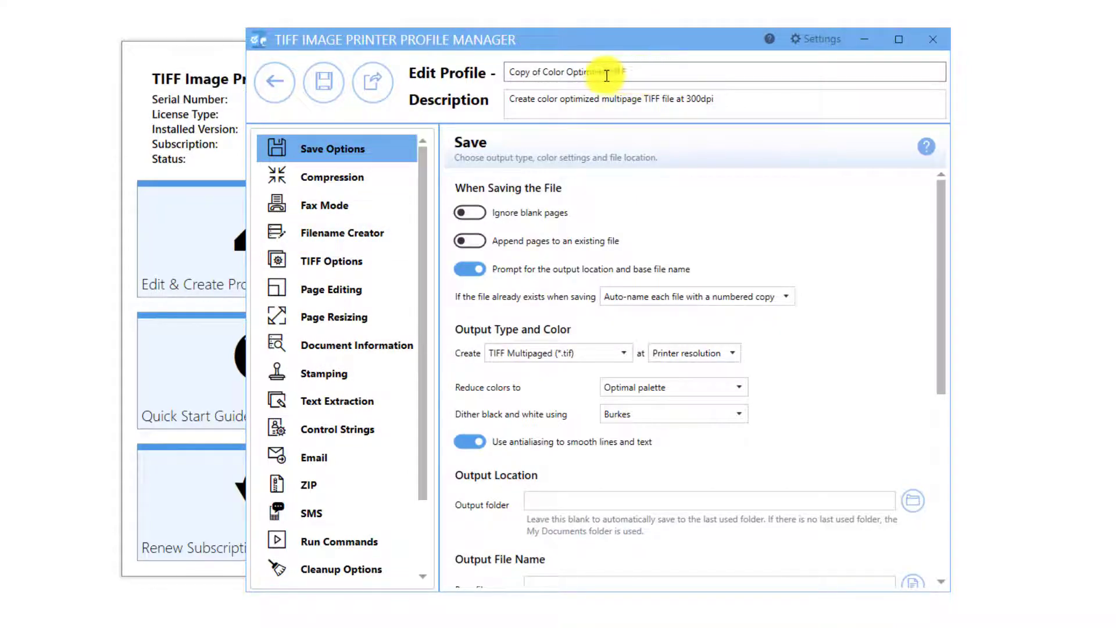
Step: Rename the copied profile "Color Optimized TIFF - with text notifications" and append "with text notifications" to its description
left_click_drag(543, 72, 514, 72)
key("BackSpace")
type("- wil")
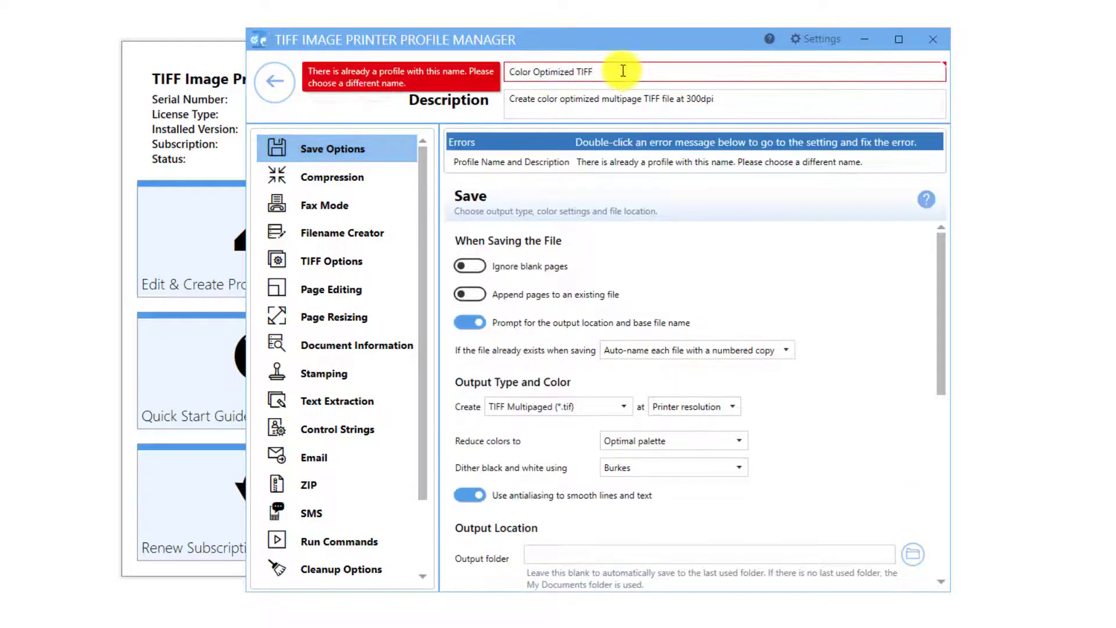
type("h text notifications")
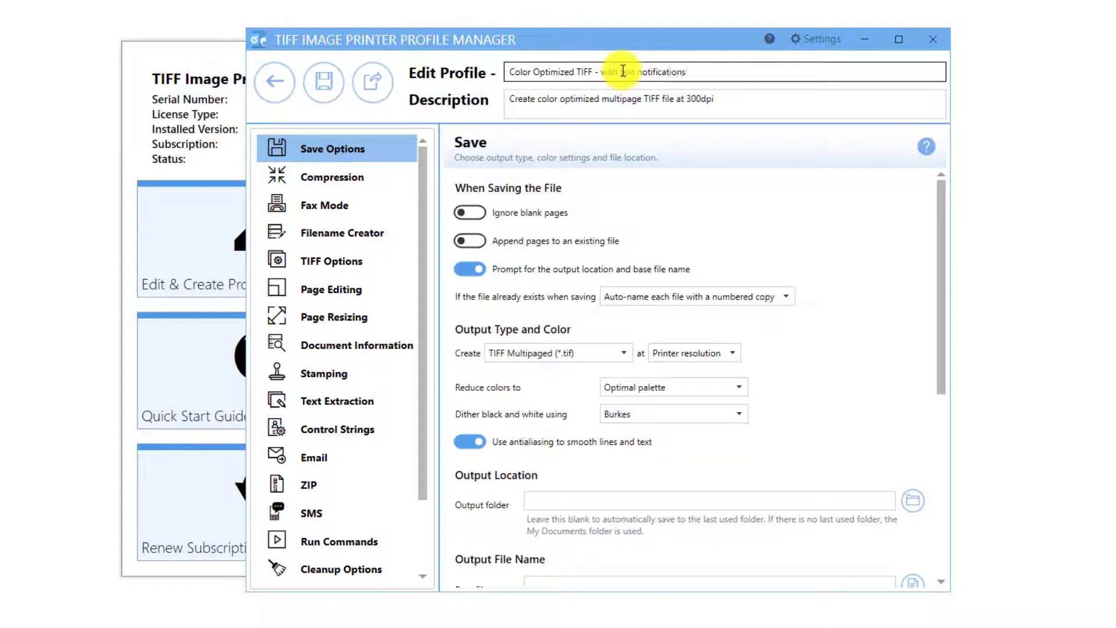
left_click(752, 99)
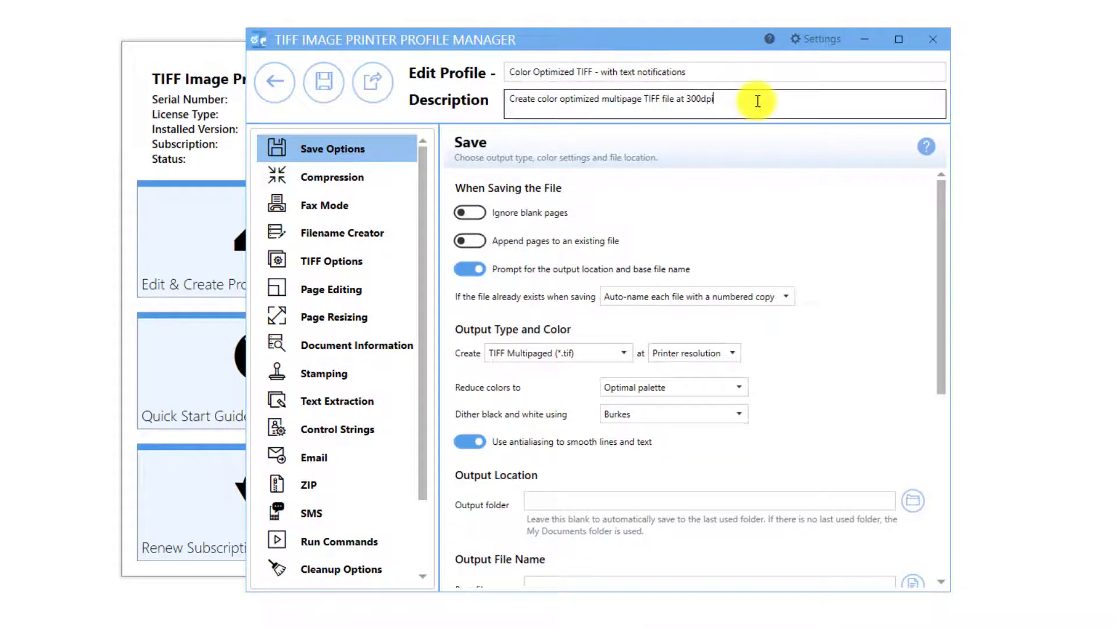
type("with text notifications")
Step: Go to the profile's SMS notification settings and choose SMTP as the mail service
left_click(350, 512)
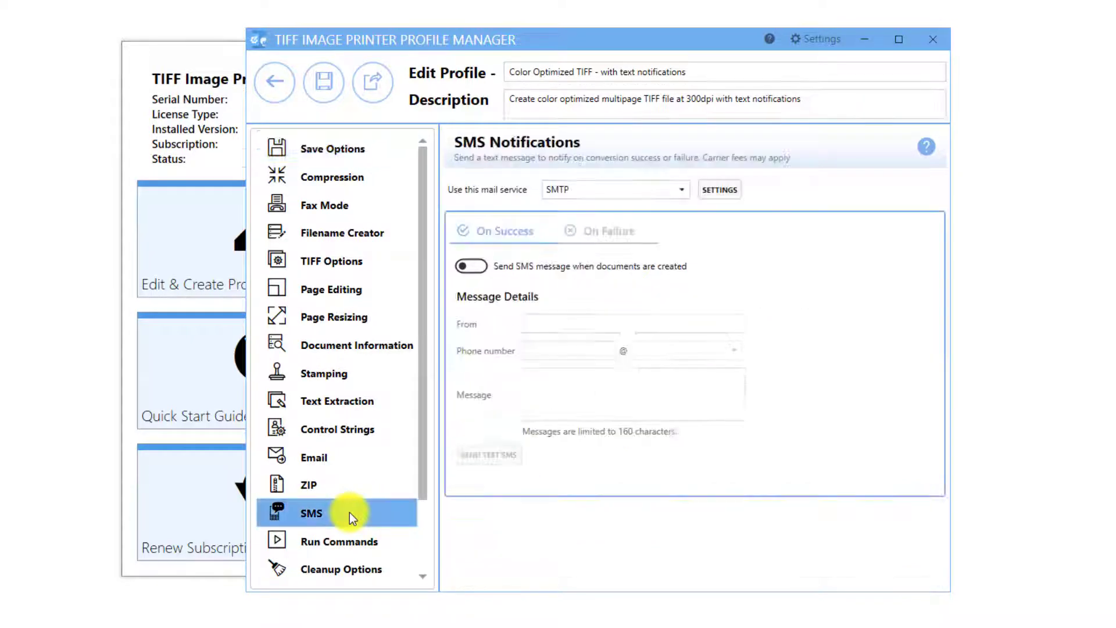
left_click(685, 196)
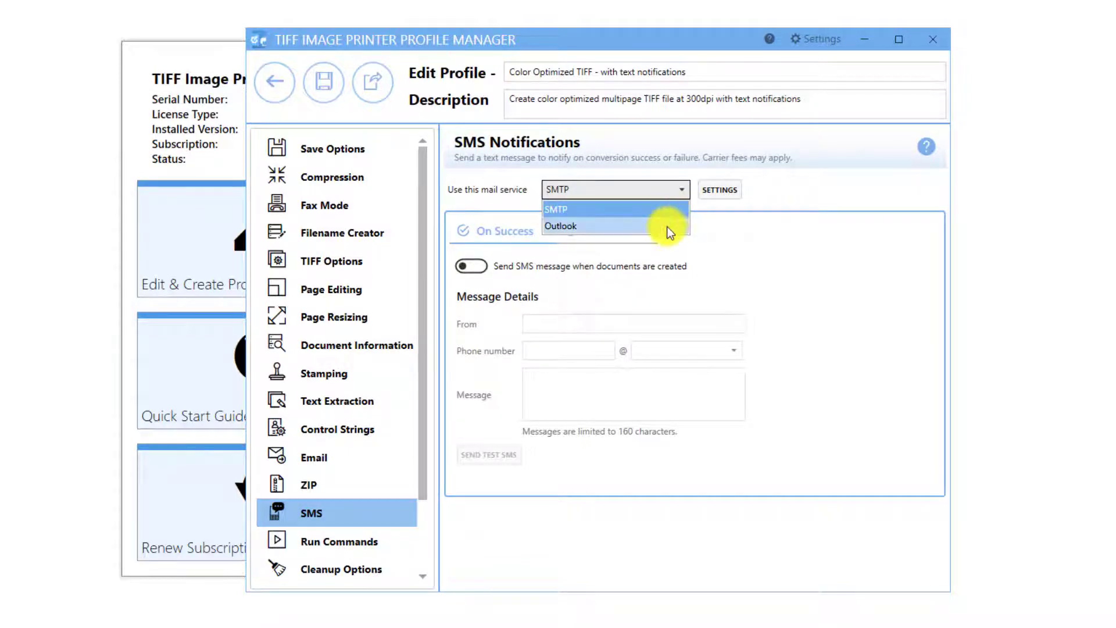
left_click(668, 227)
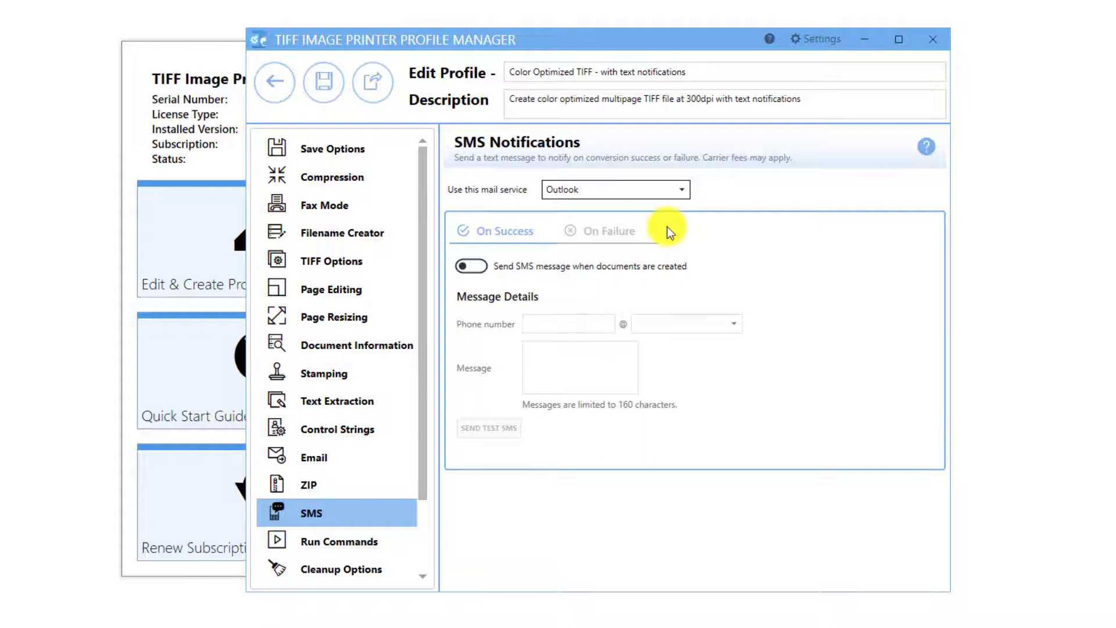
left_click(681, 192)
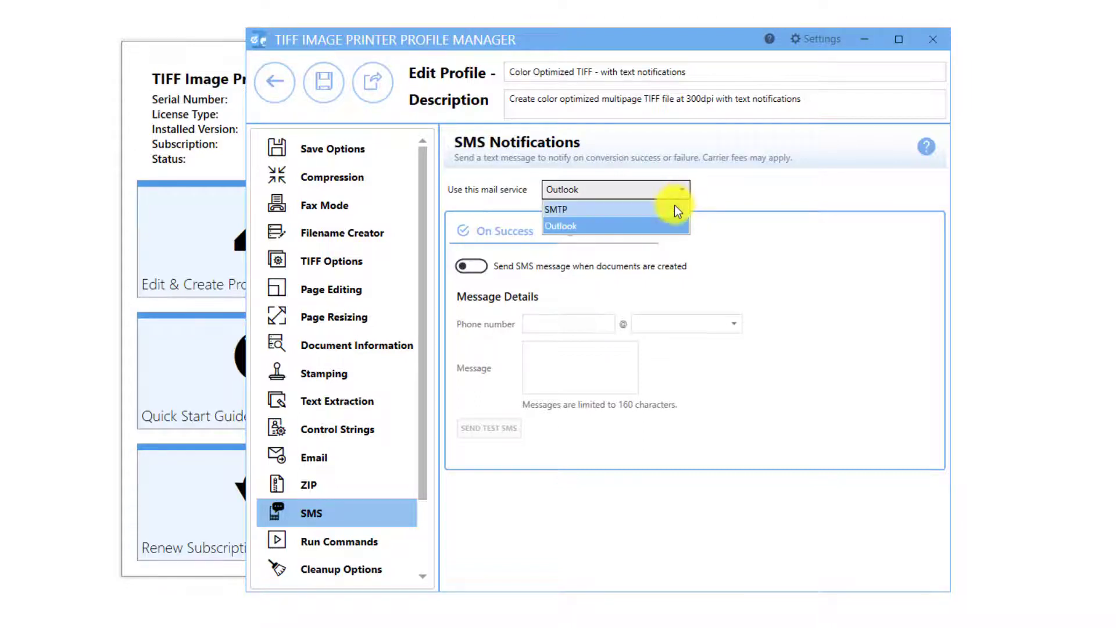
left_click(674, 207)
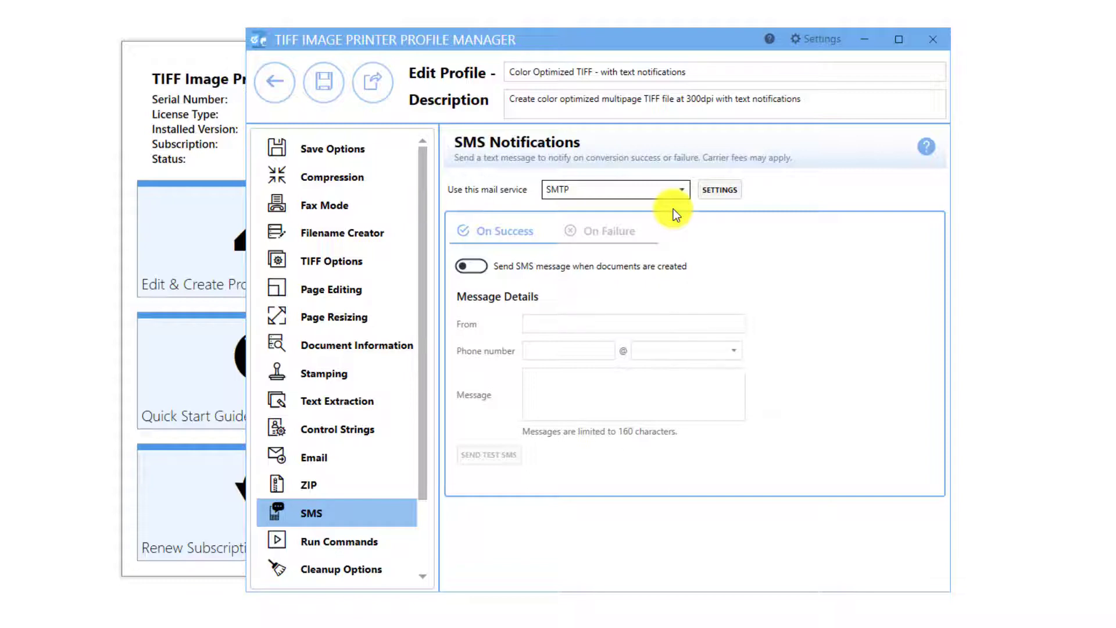
Step: Save the SMTP settings for smtp.gmail.com, port 587 with TLS, as the default and return to the SMS notifications
left_click(727, 190)
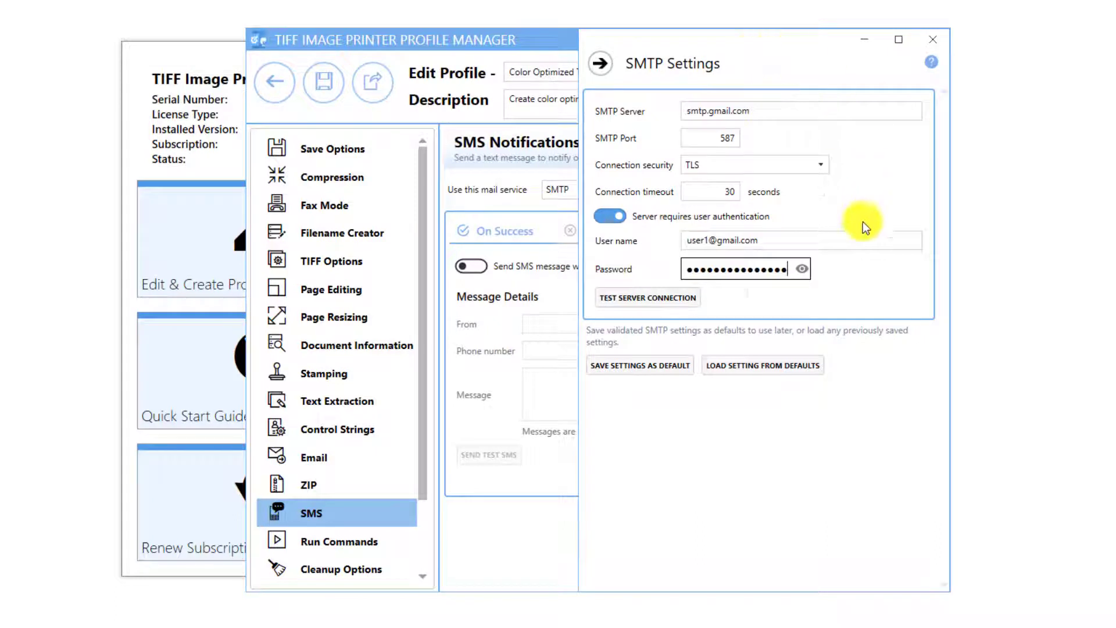
left_click(669, 371)
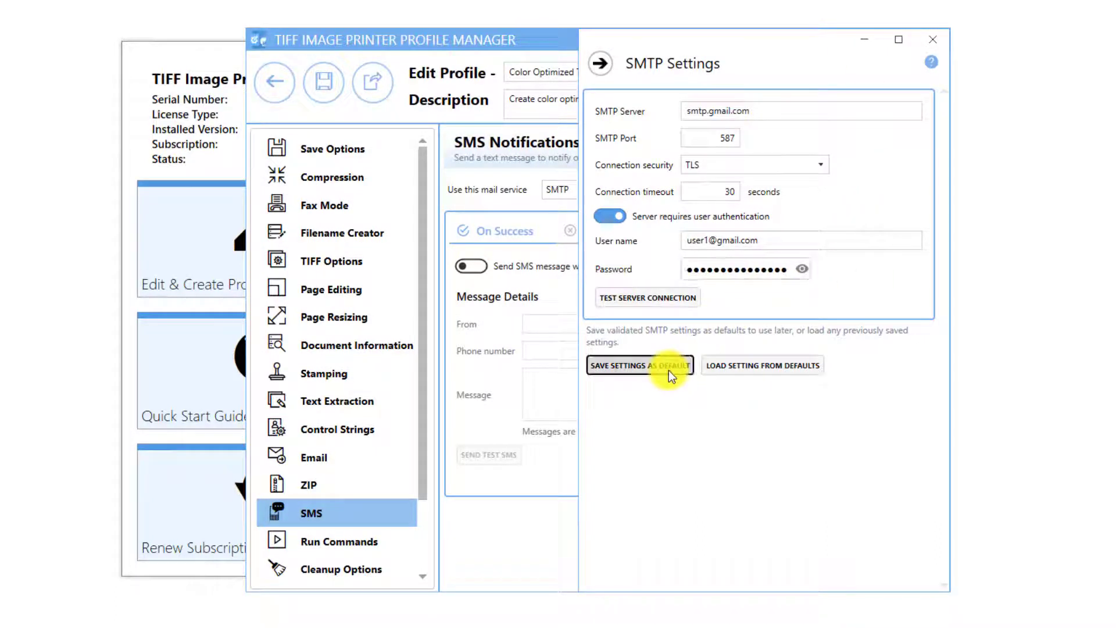
left_click(601, 63)
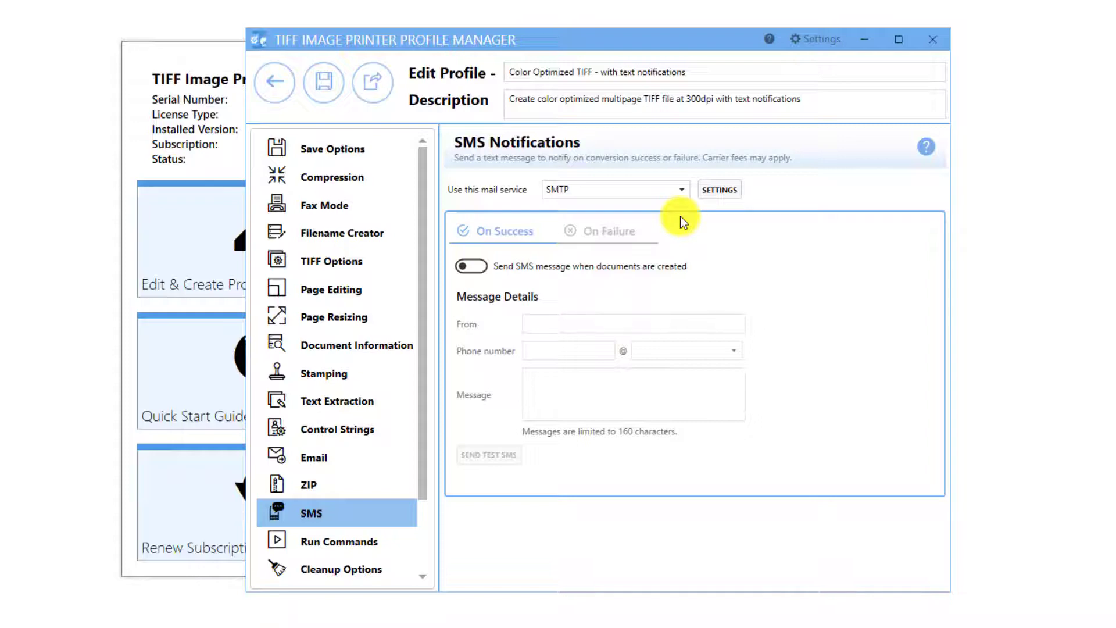
Step: Enable SMS messages for failed conversions and enter the sender's email address in the From field
left_click(613, 232)
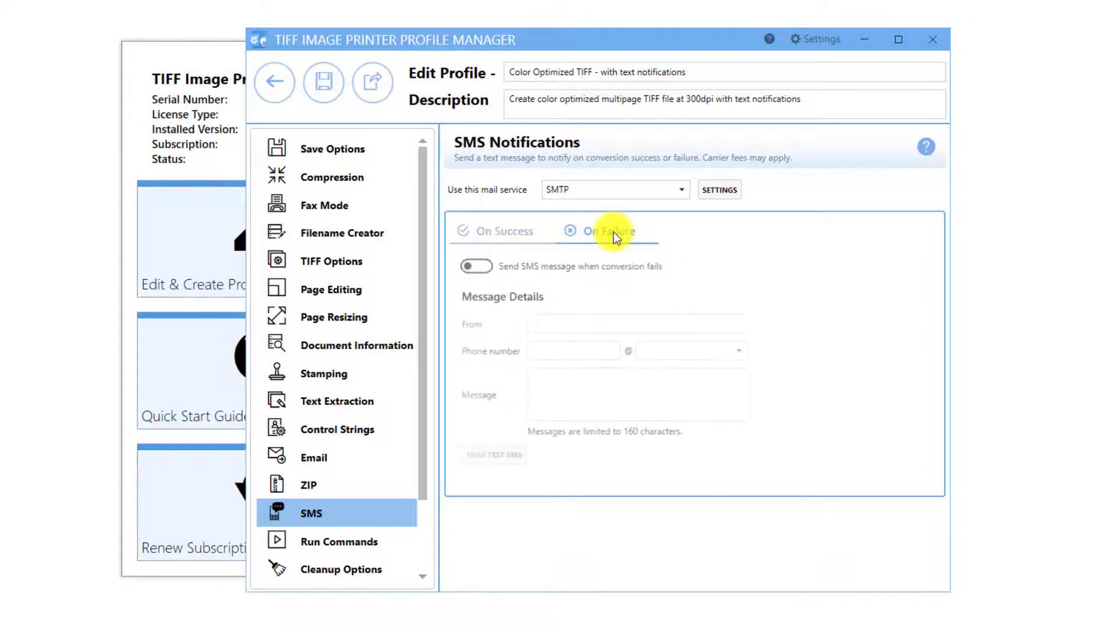
left_click(475, 270)
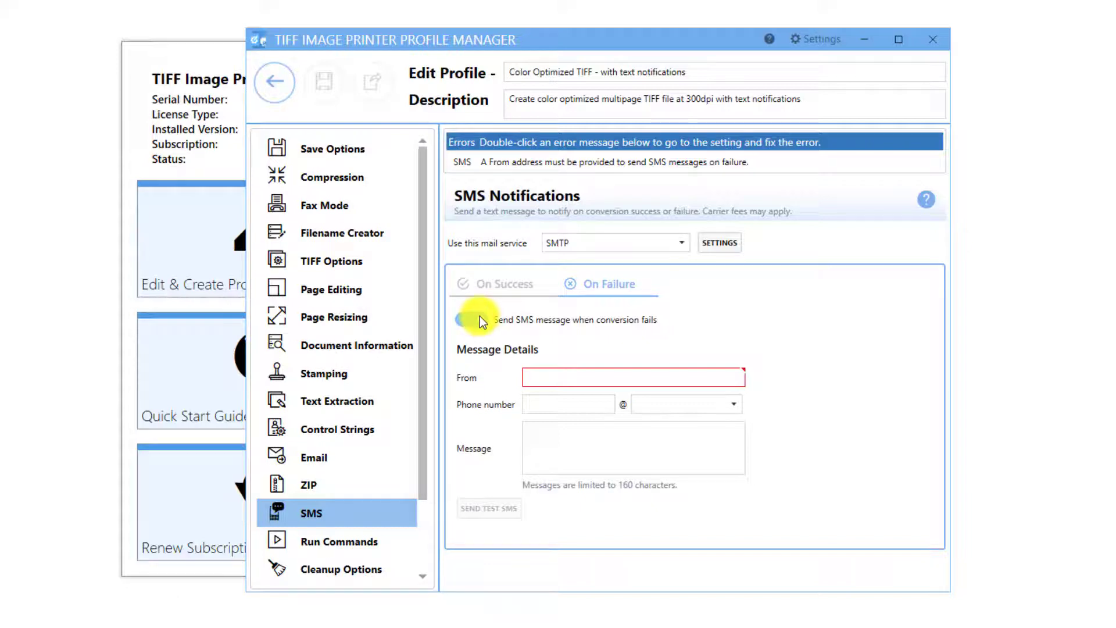
left_click(480, 318)
left_click(598, 384)
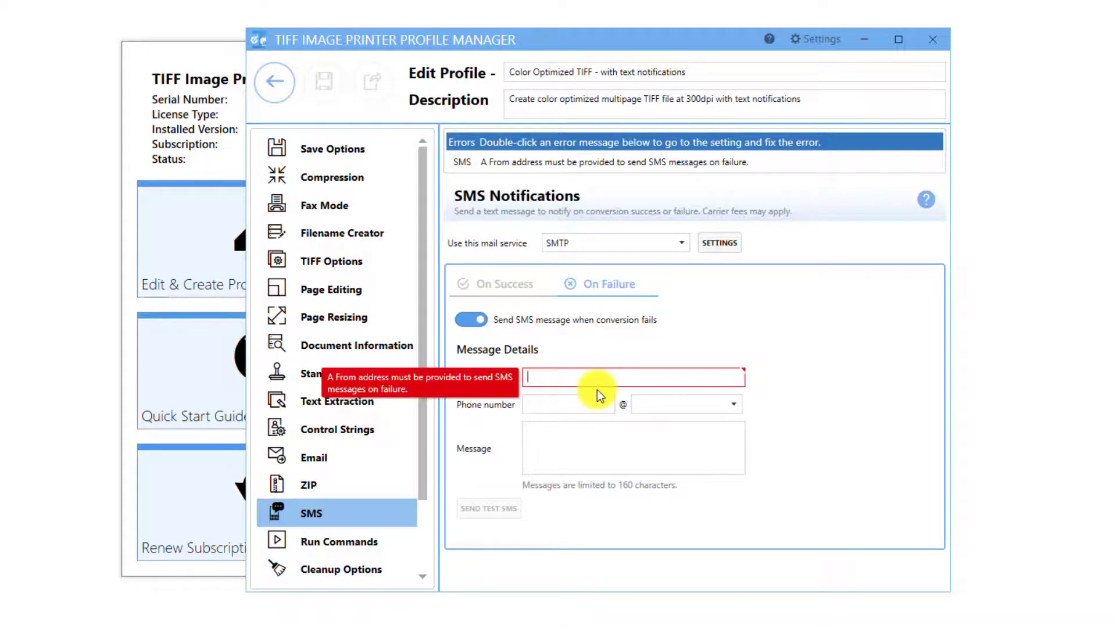
type("user1@")
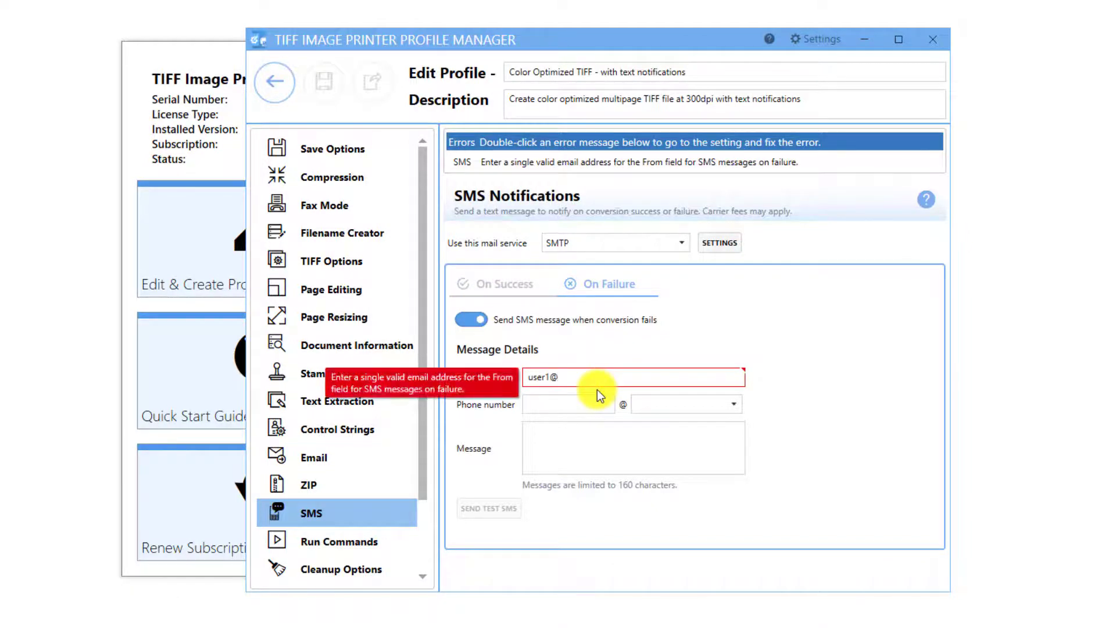
type("domain.com")
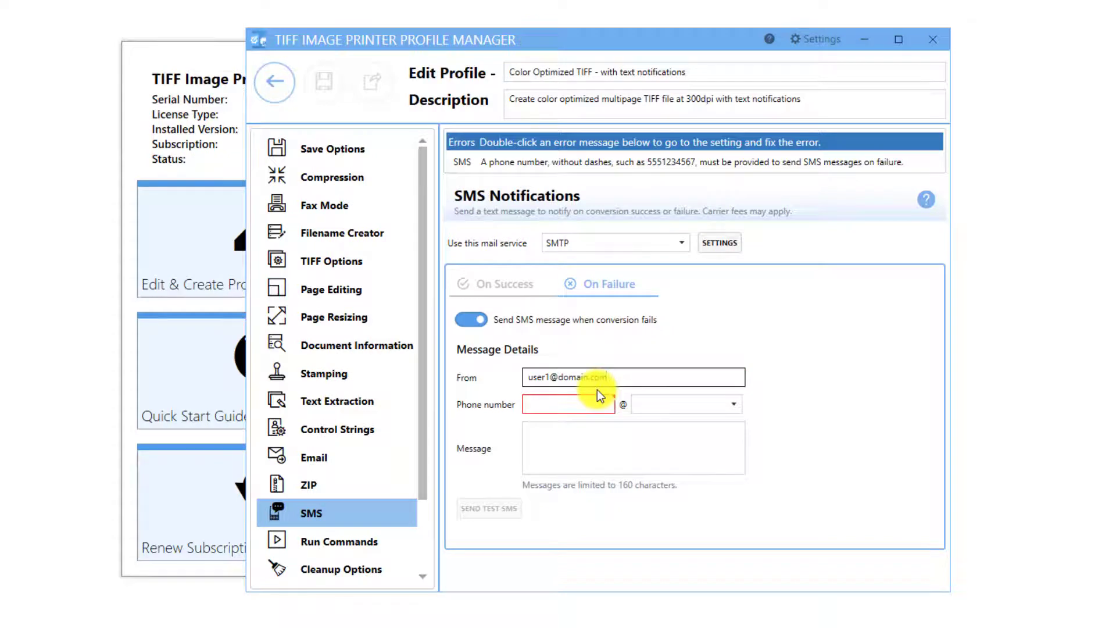
Step: Fill in the recipient's phone number for the failure message and choose txt.att.net as the SMS gateway
left_click(564, 406)
type("555")
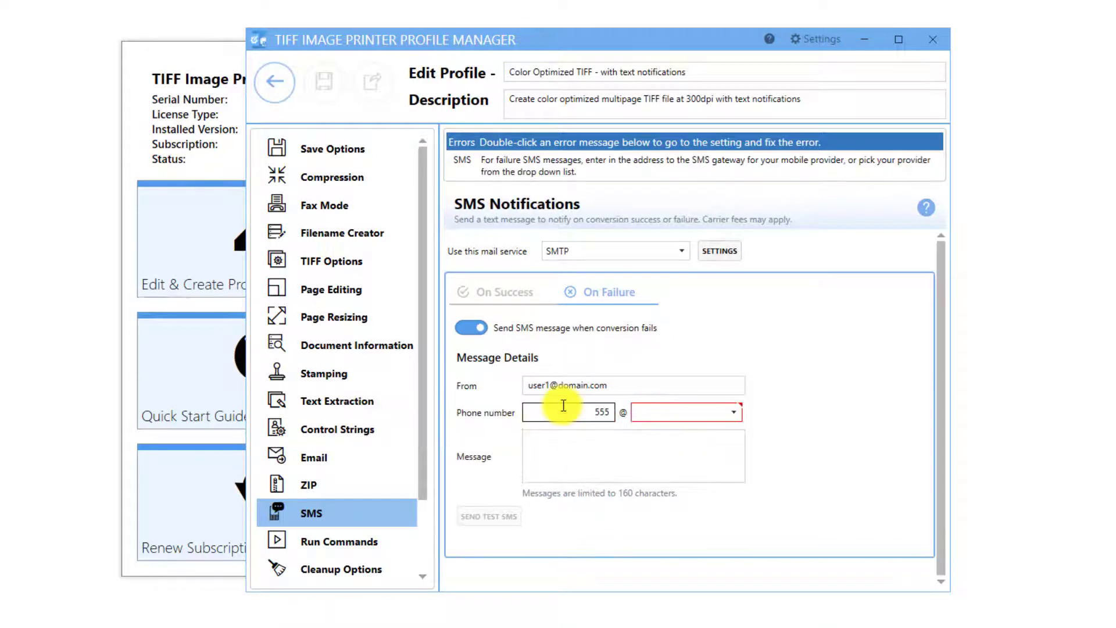
type("1234567")
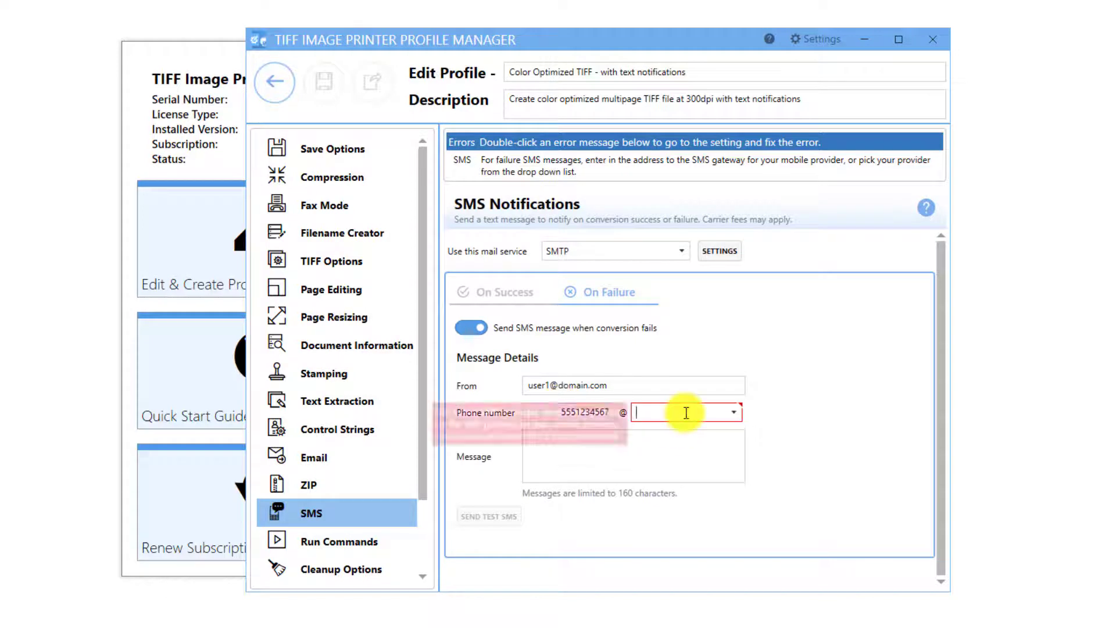
left_click(738, 413)
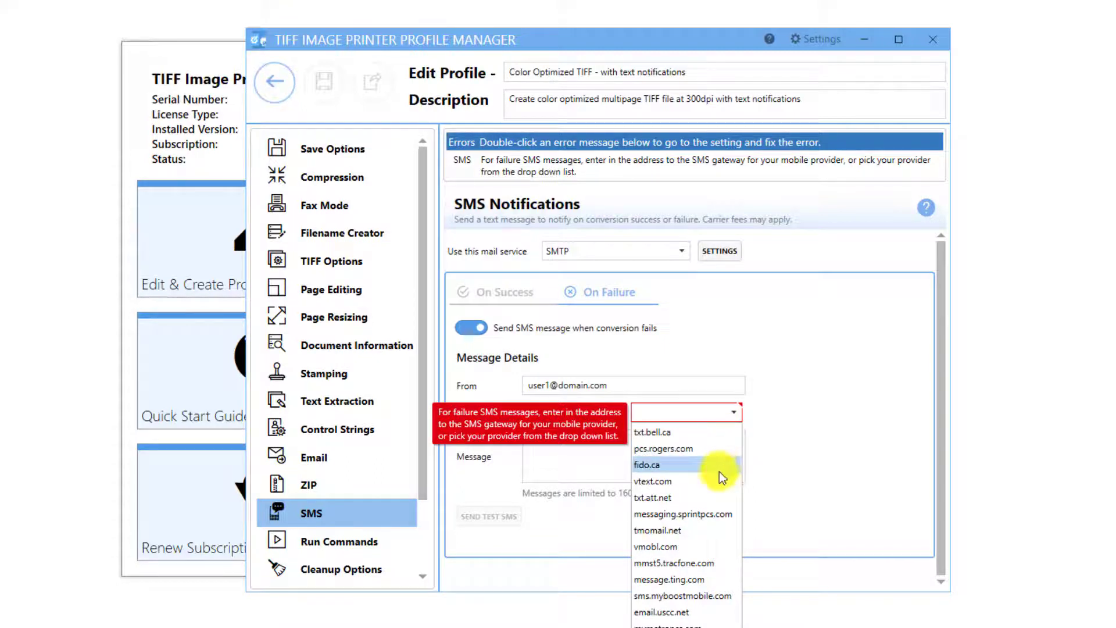
left_click(716, 498)
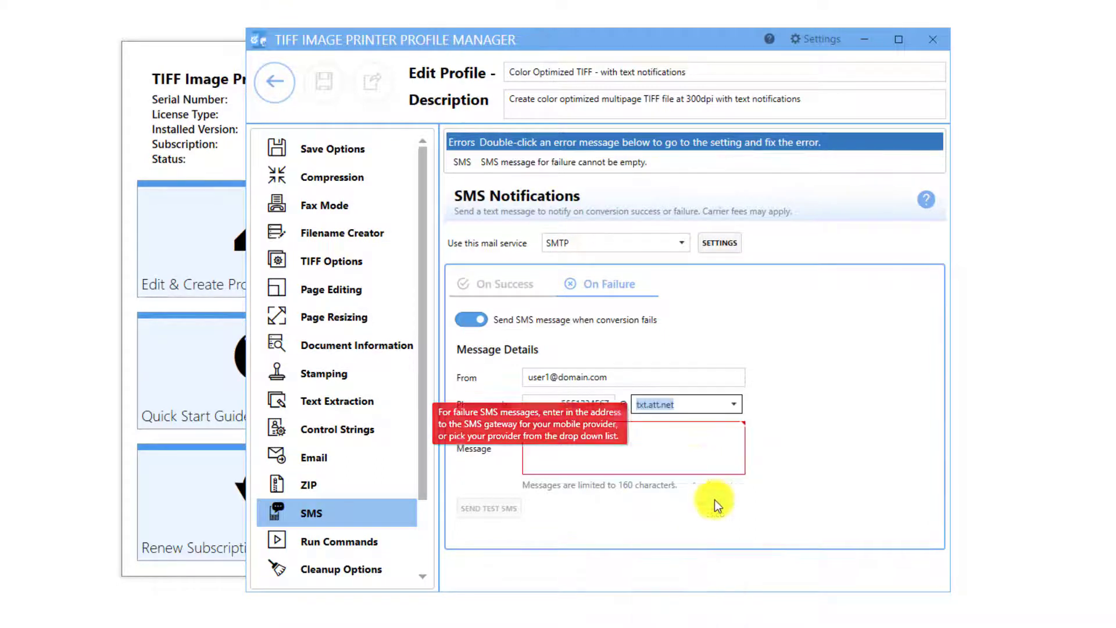
Step: Set the failure message text to "File failed.", save the profile and leave the profile editor
left_click(670, 447)
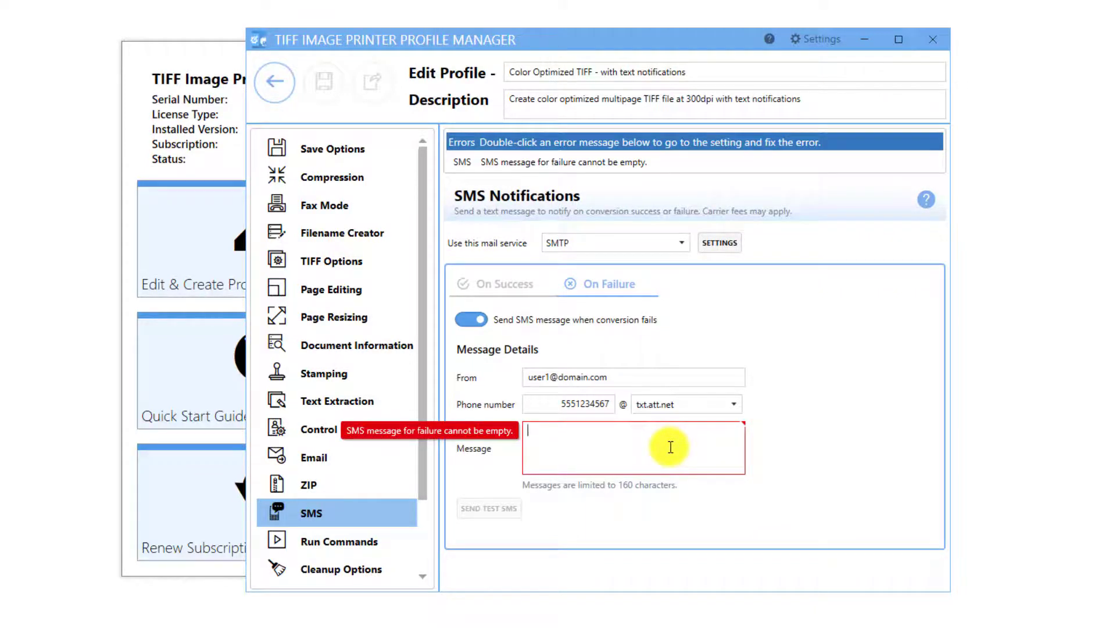
type("File ")
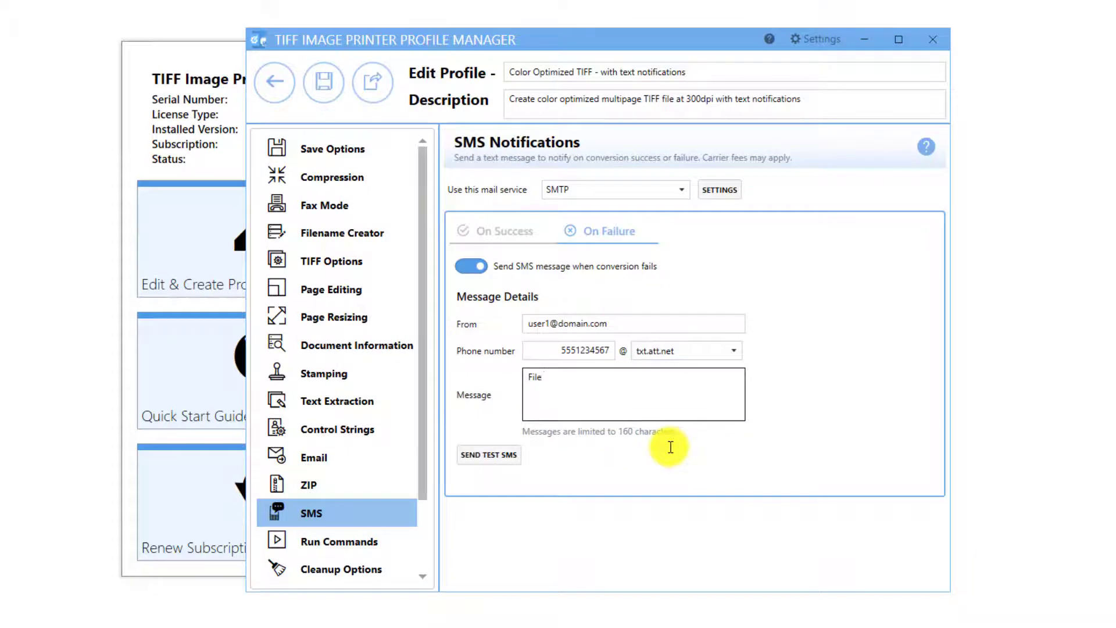
type("failed.")
left_click(320, 89)
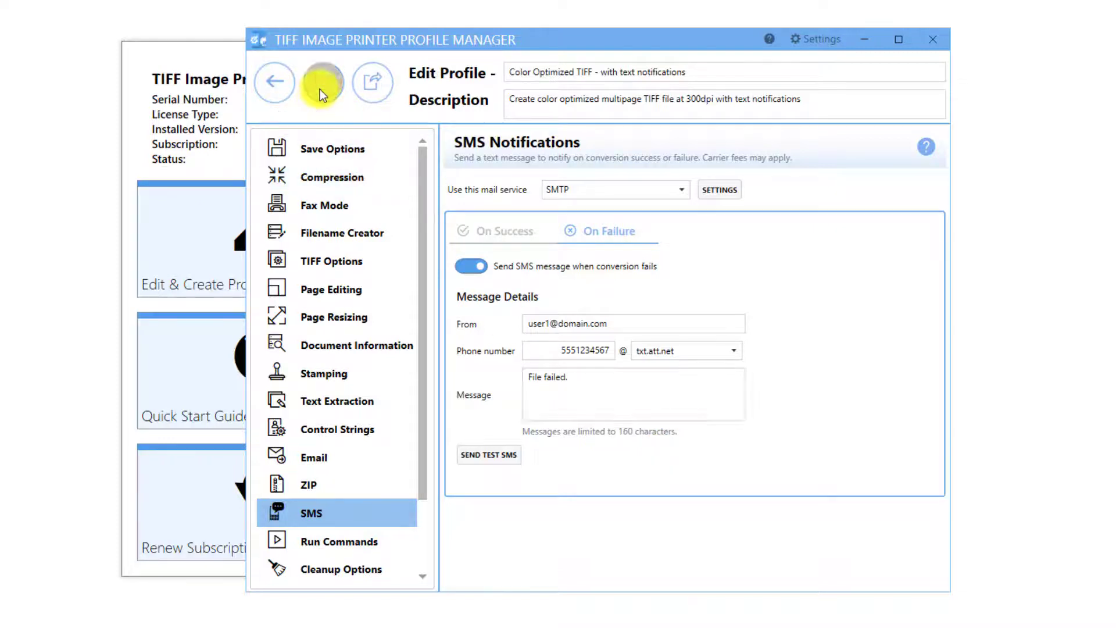
left_click(280, 87)
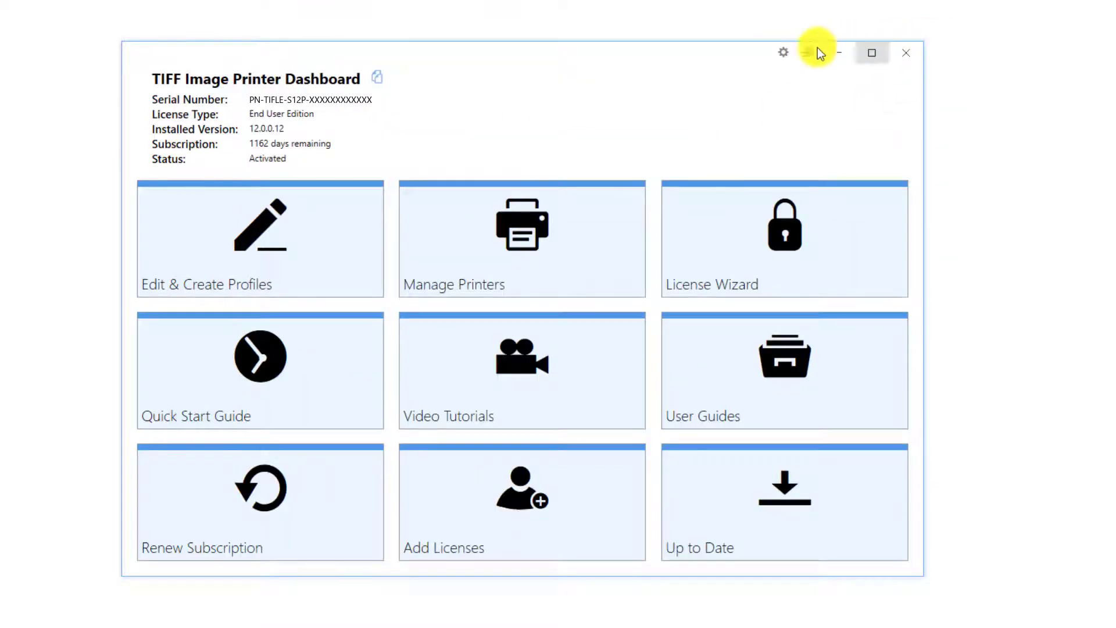
Step: Assign the "Color Optimized TIFF - with text notifications" profile to the TIFF Image Printer 12 printer and close the dashboard
left_click(568, 245)
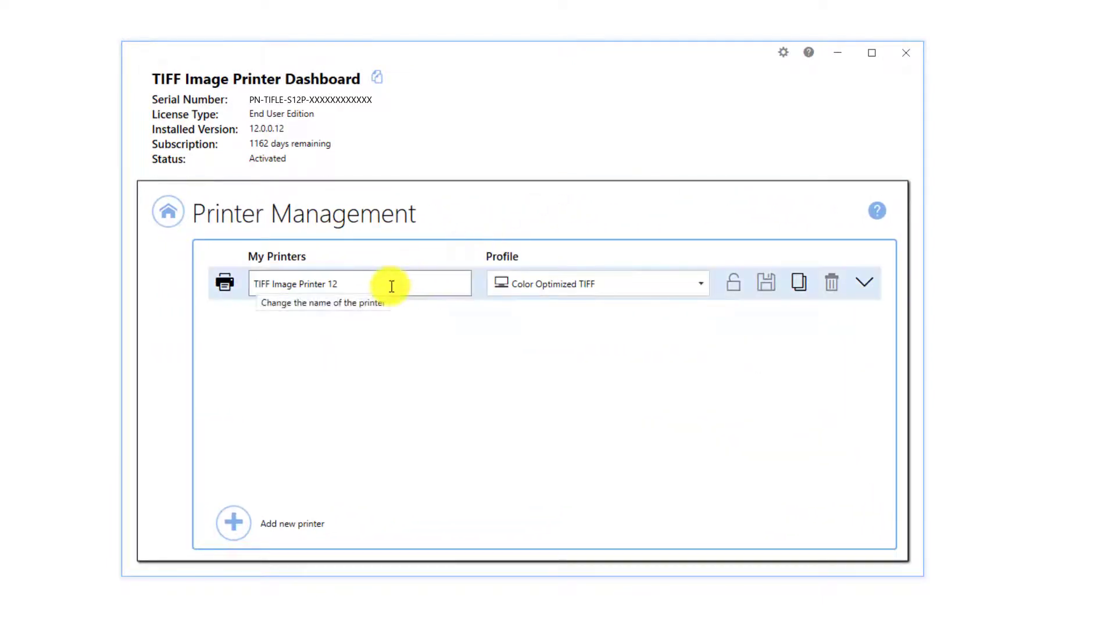
left_click(700, 286)
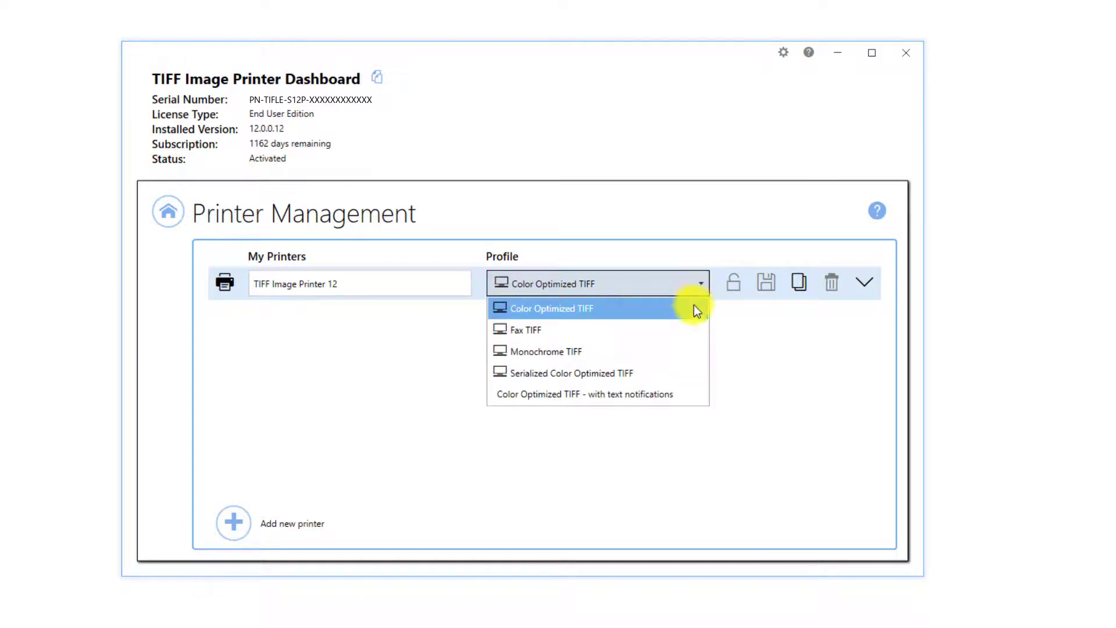
left_click(681, 392)
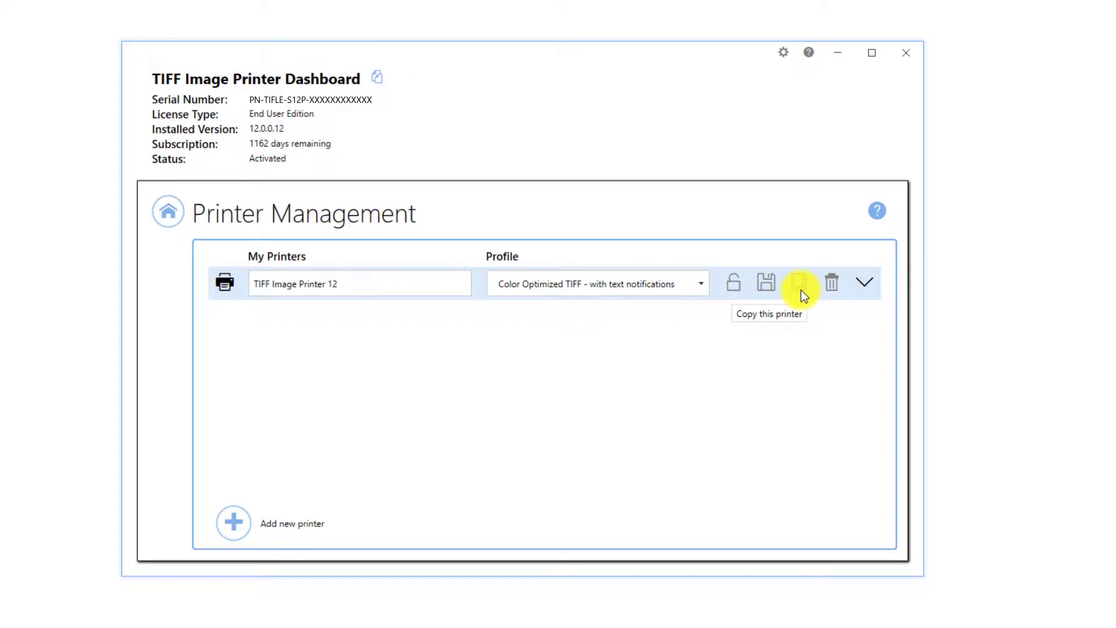
left_click(171, 220)
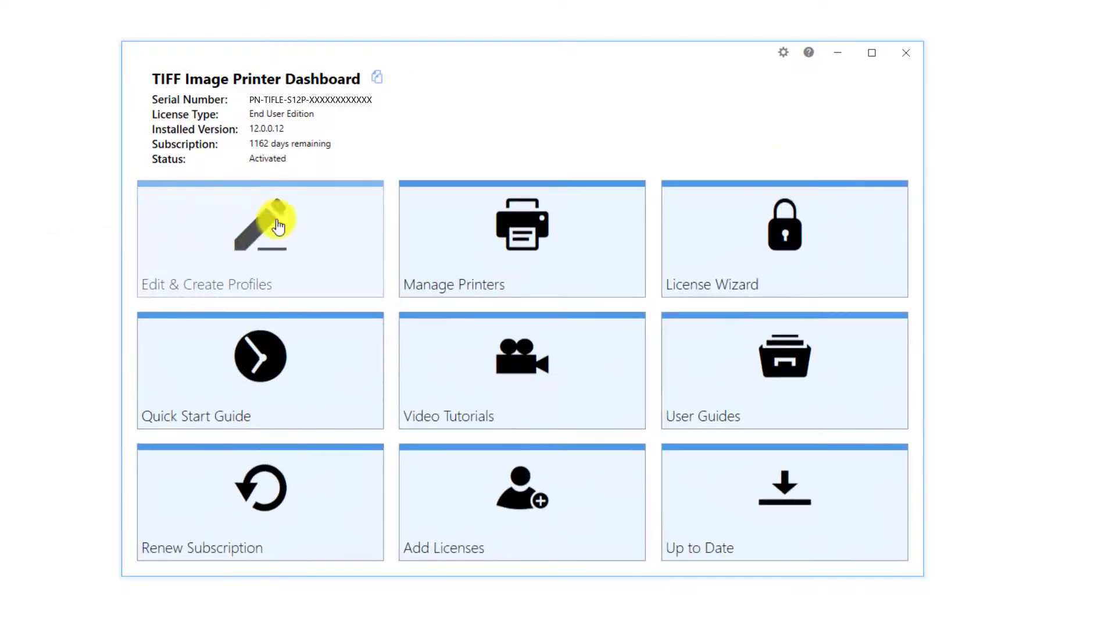
left_click(911, 54)
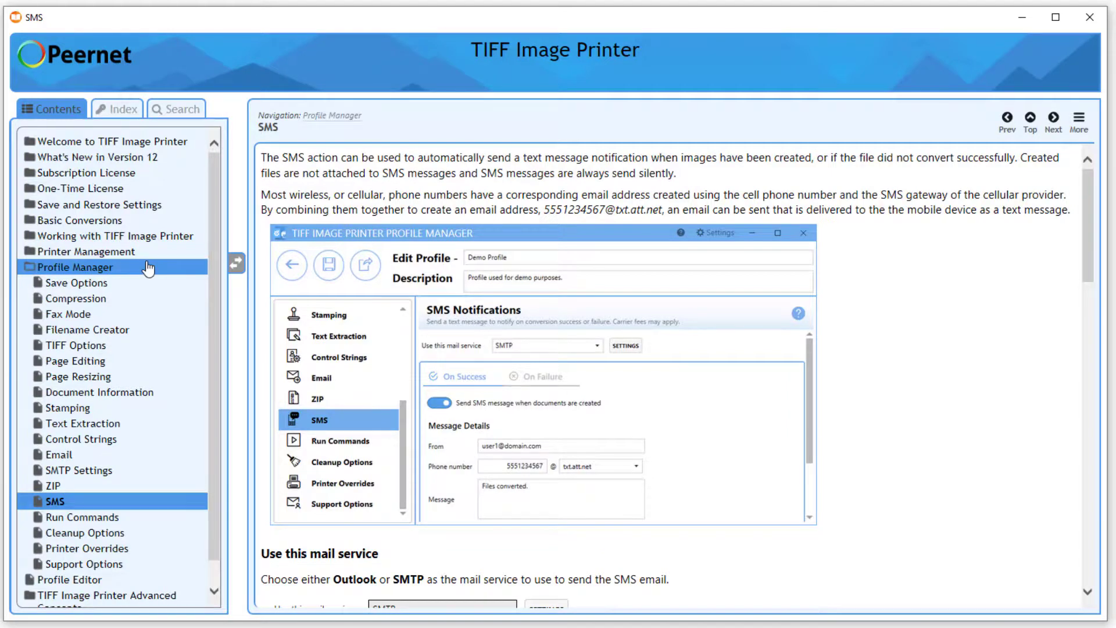
Step: Read through the SMS help topic, including the mail service, SMTP and phone number sections
scroll(602, 501, "down", 1)
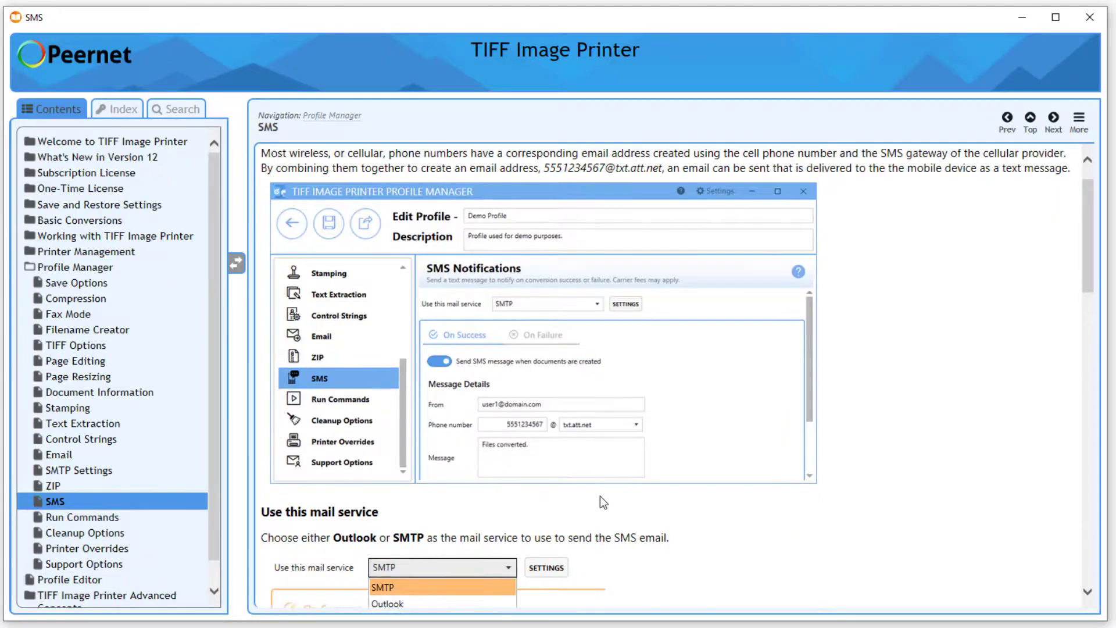
scroll(600, 496, "down", 15)
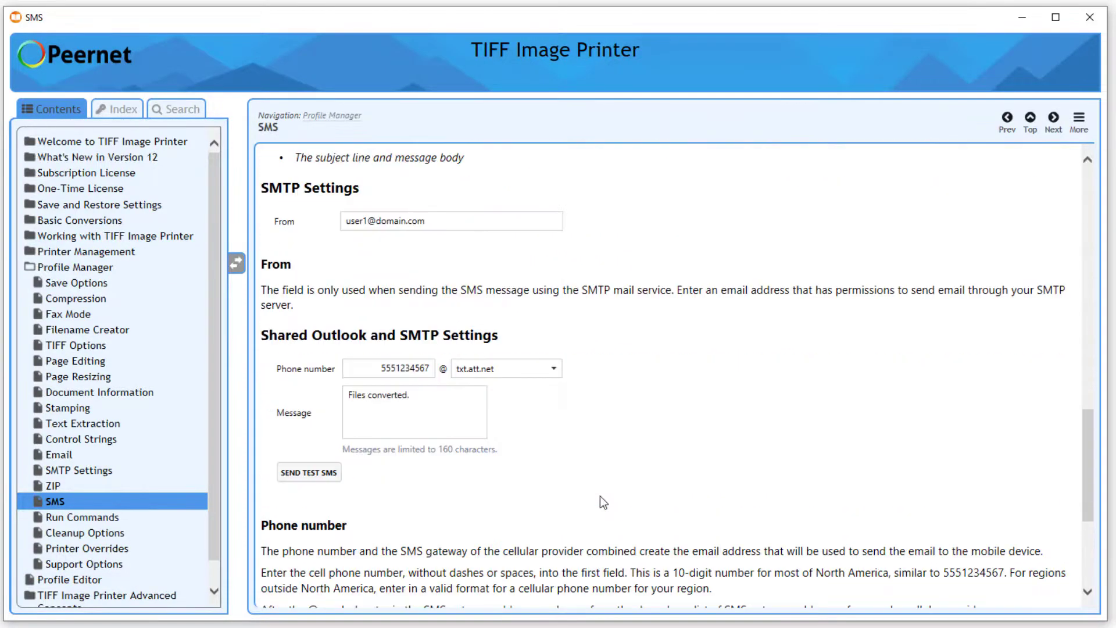
scroll(600, 496, "down", 4)
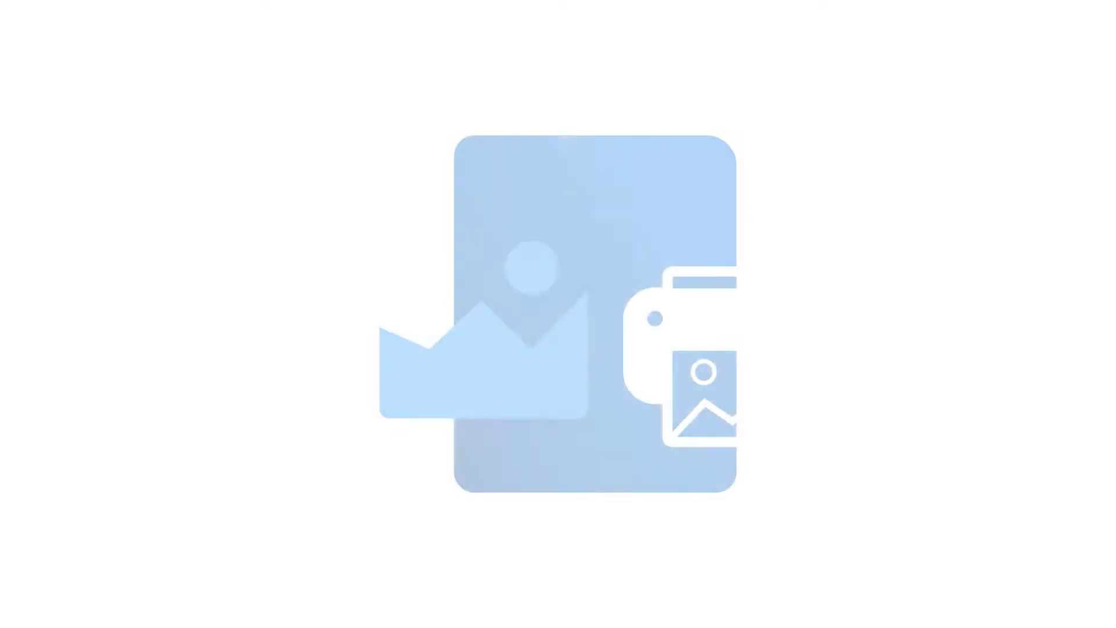